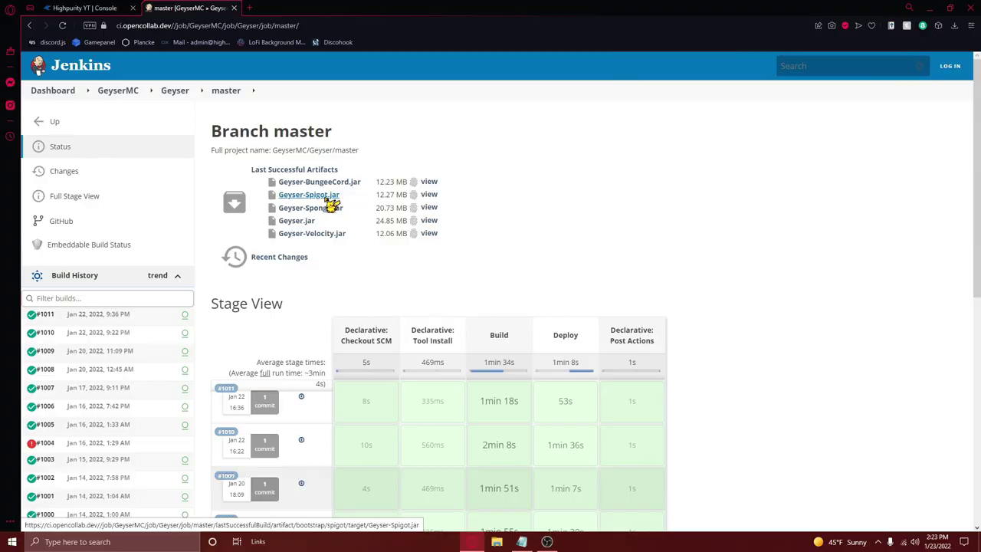
- Download Geyser-Spigot.jar and floodgate-spigot.jar from their Jenkins build pages into the Downloads folder
click(380, 253)
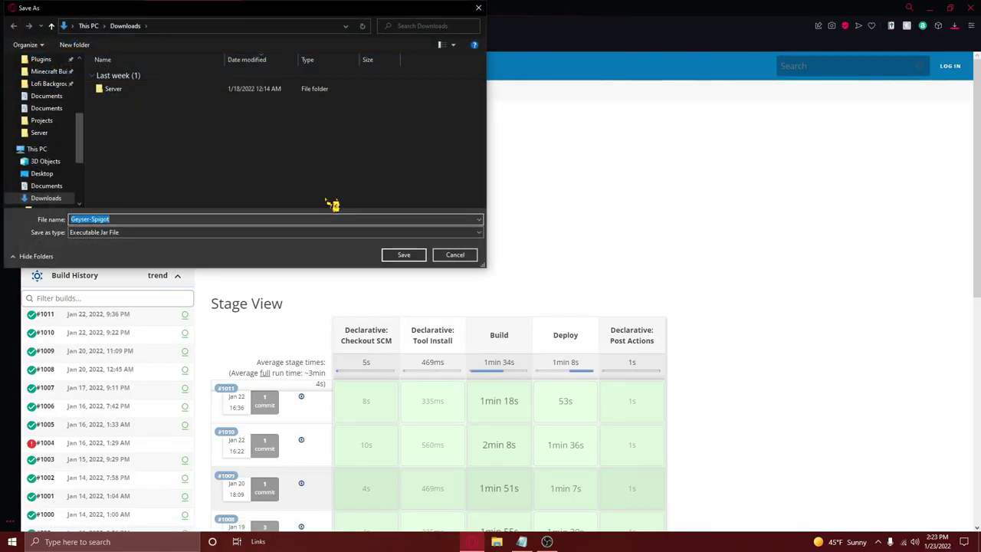
click(404, 256)
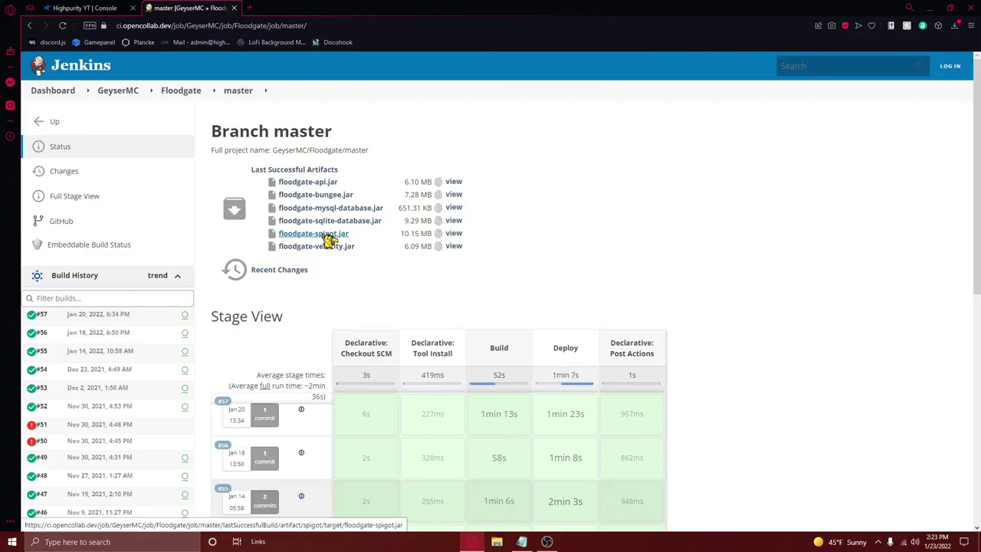
click(322, 274)
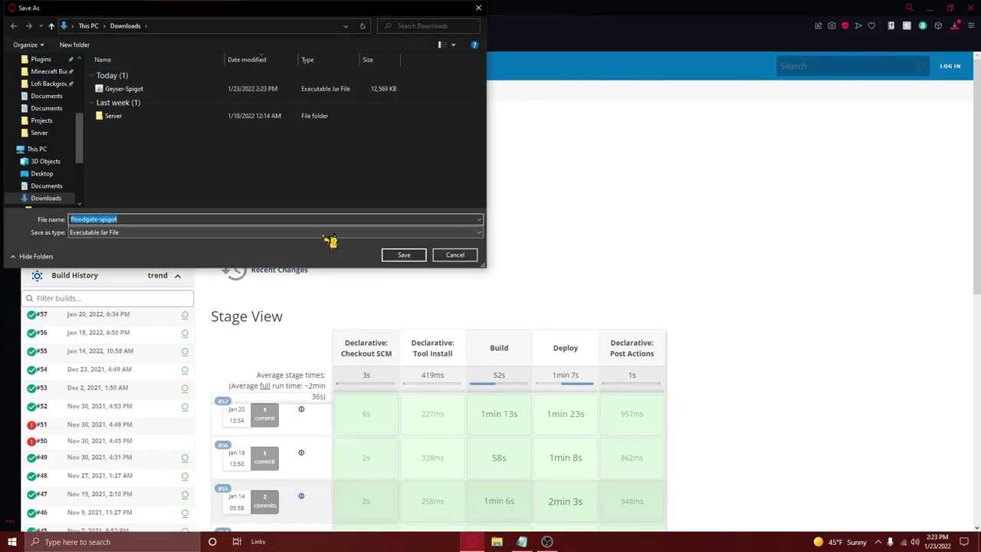
click(403, 255)
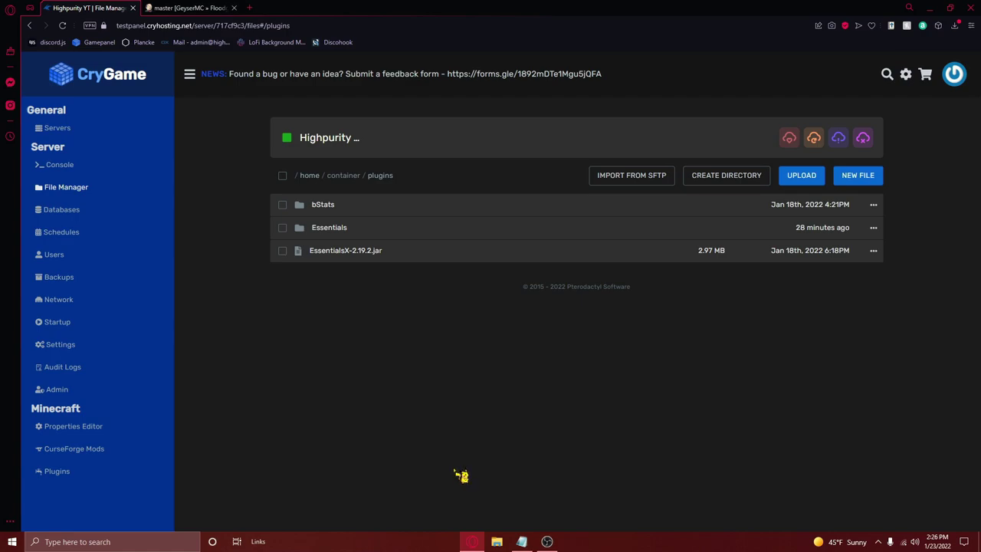
- Upload the floodgate-spigot and Geyser-Spigot jar files from the Downloads folder into the server's plugins folder
click(496, 542)
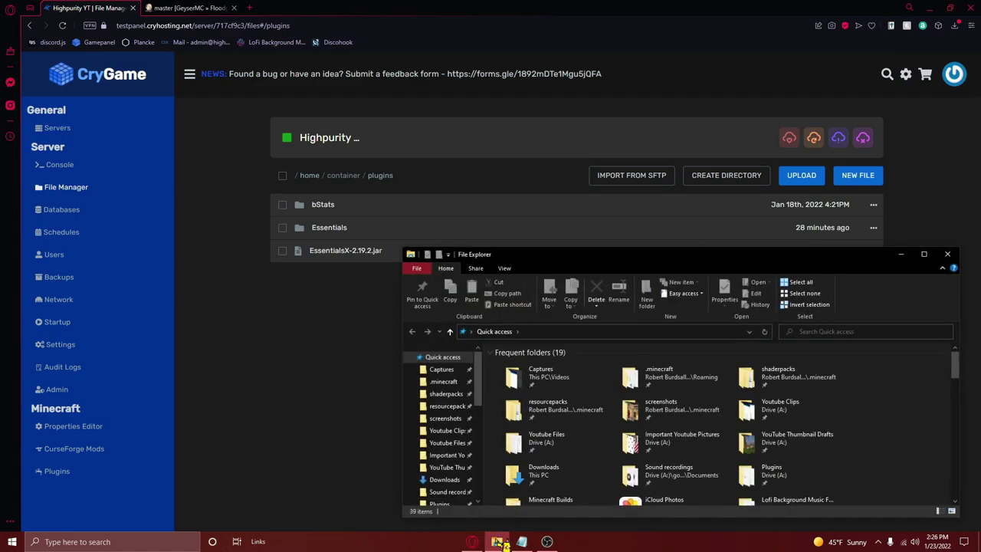
click(458, 472)
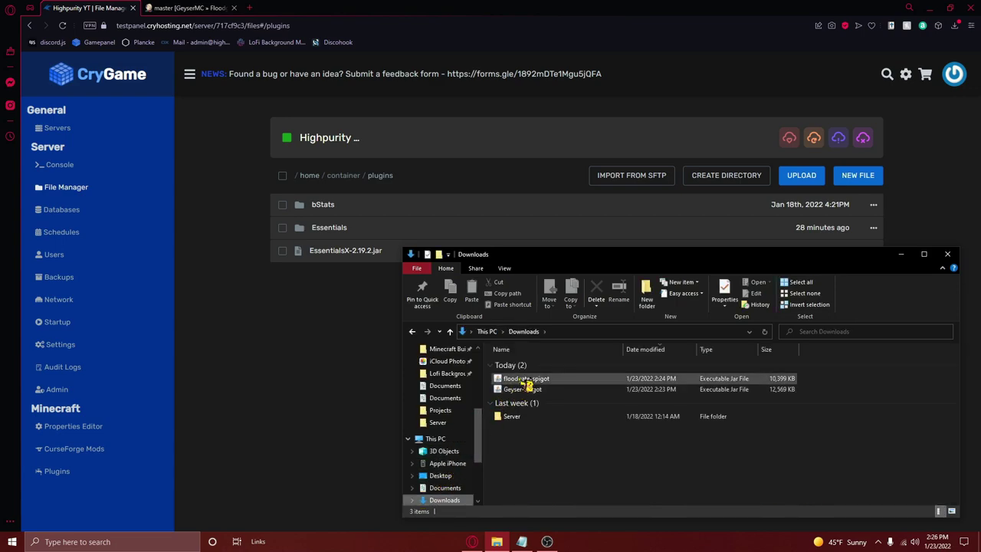
drag(527, 378, 362, 370)
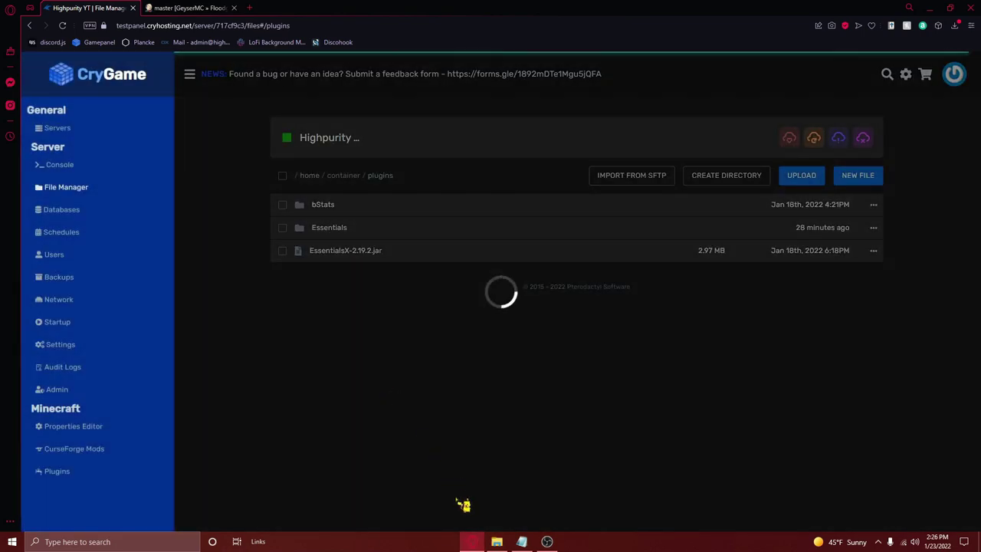
click(496, 541)
click(545, 390)
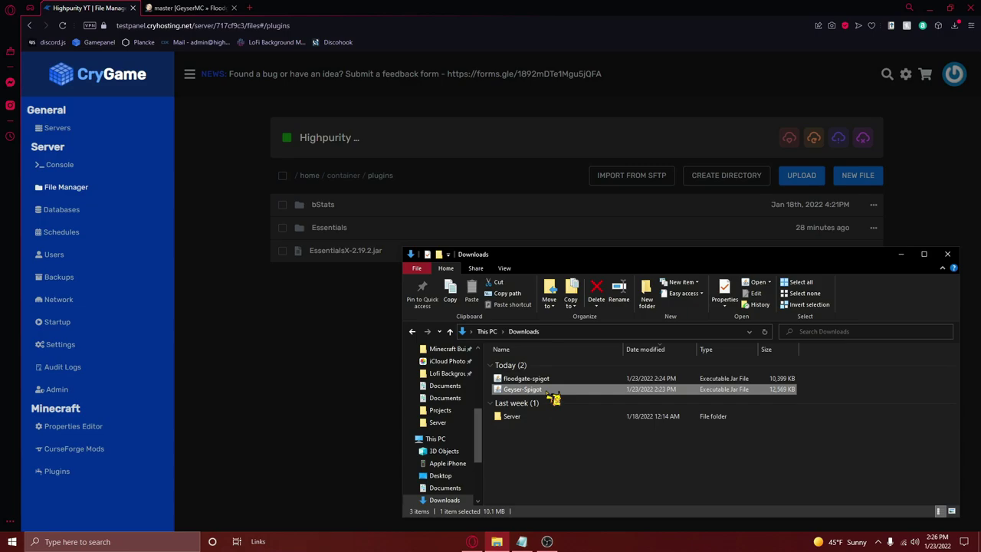
drag(548, 393, 343, 367)
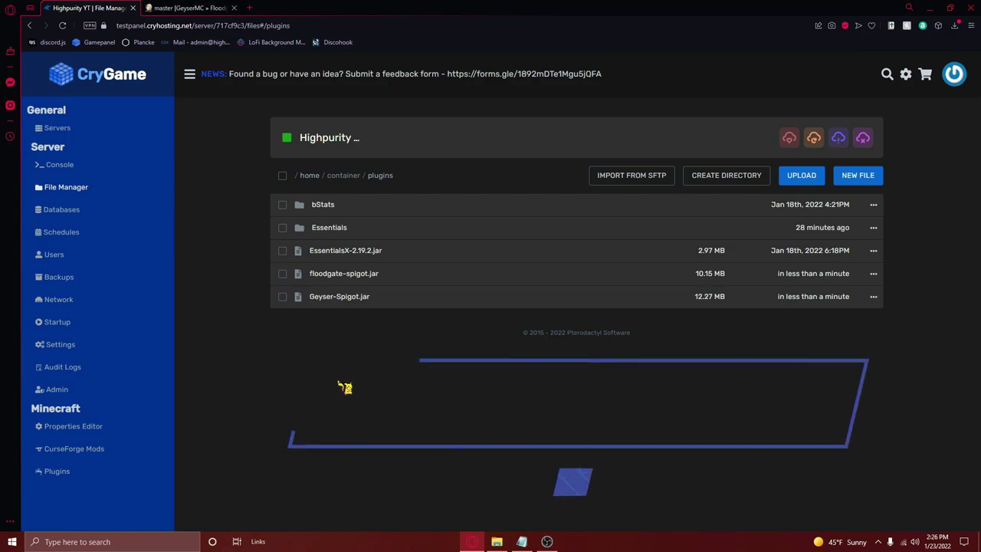
- Restart the Highpurity server from its console page to load the uploaded plugins
click(97, 168)
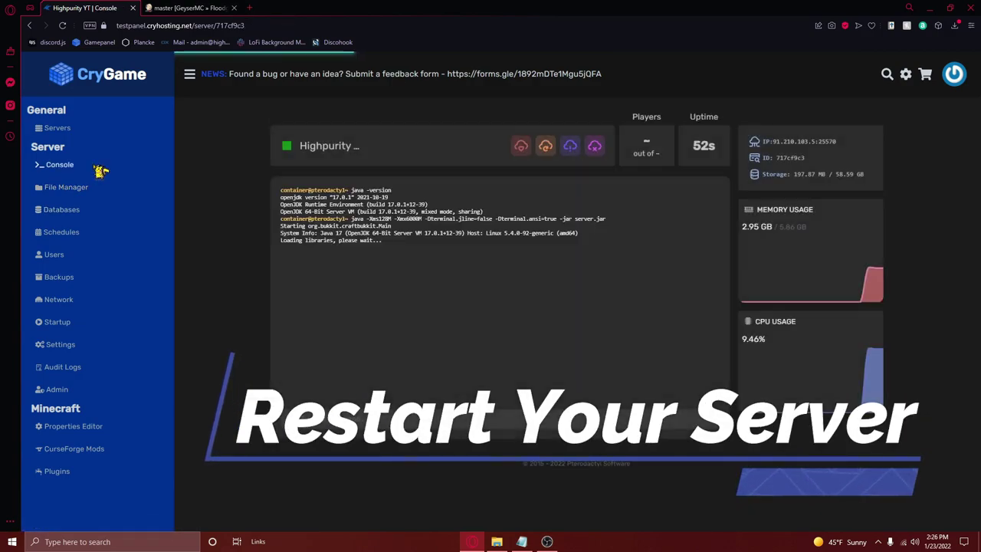
click(547, 147)
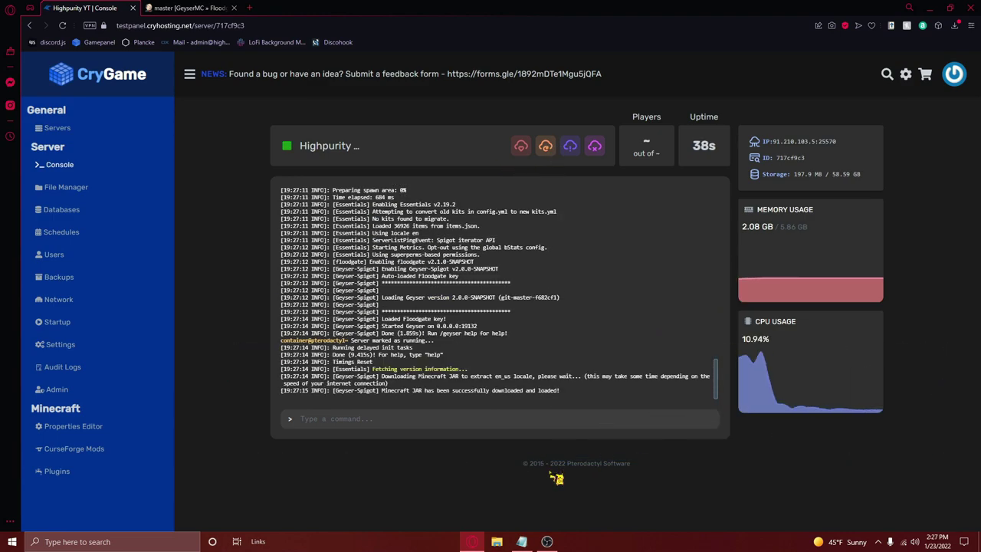
- Open config.yml in the plugins/Geyser-Spigot folder and locate the port setting of the bedrock section
click(112, 187)
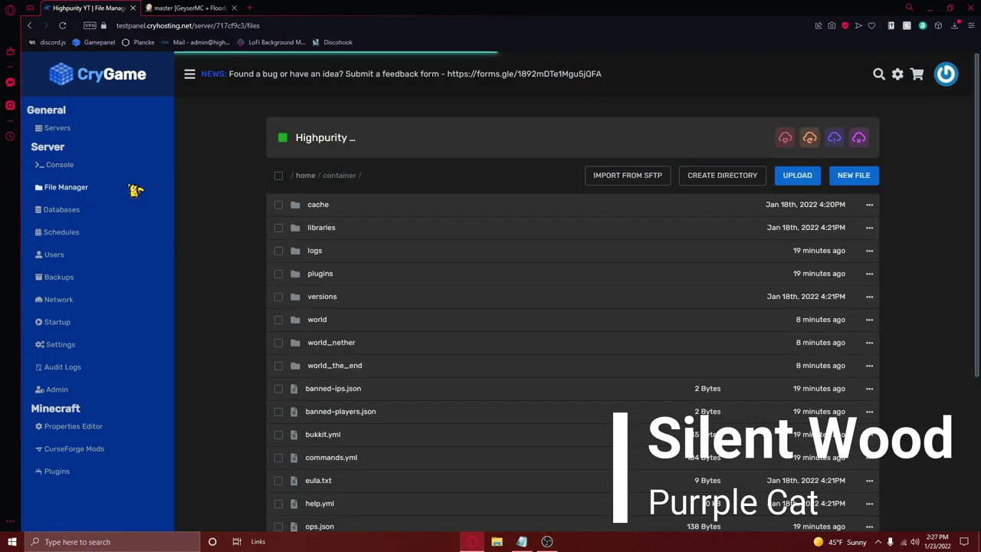
click(338, 271)
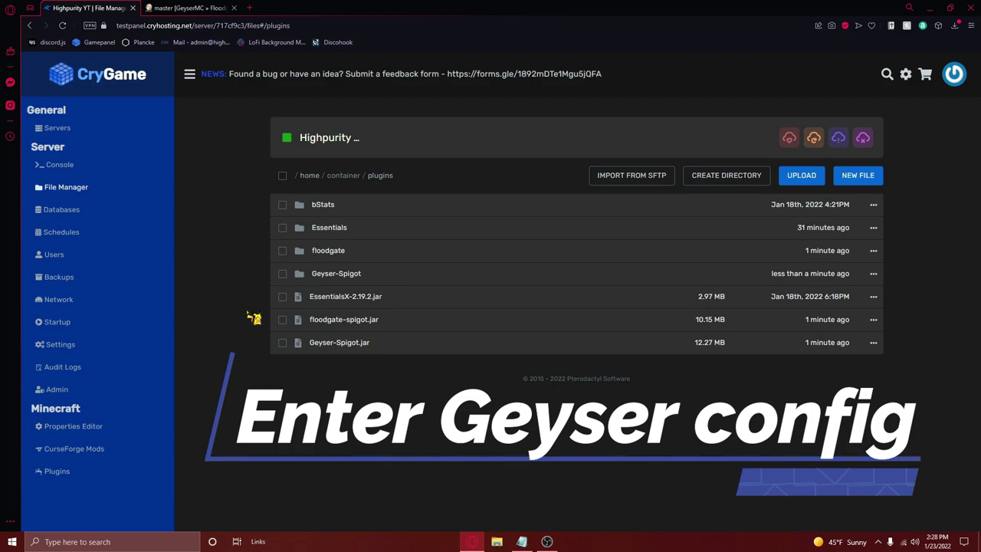
click(350, 275)
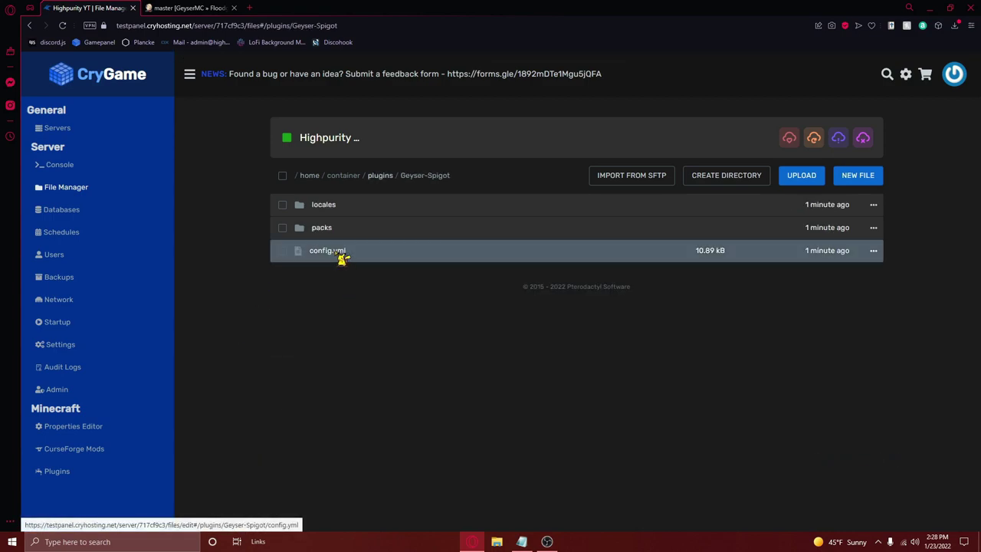
click(342, 258)
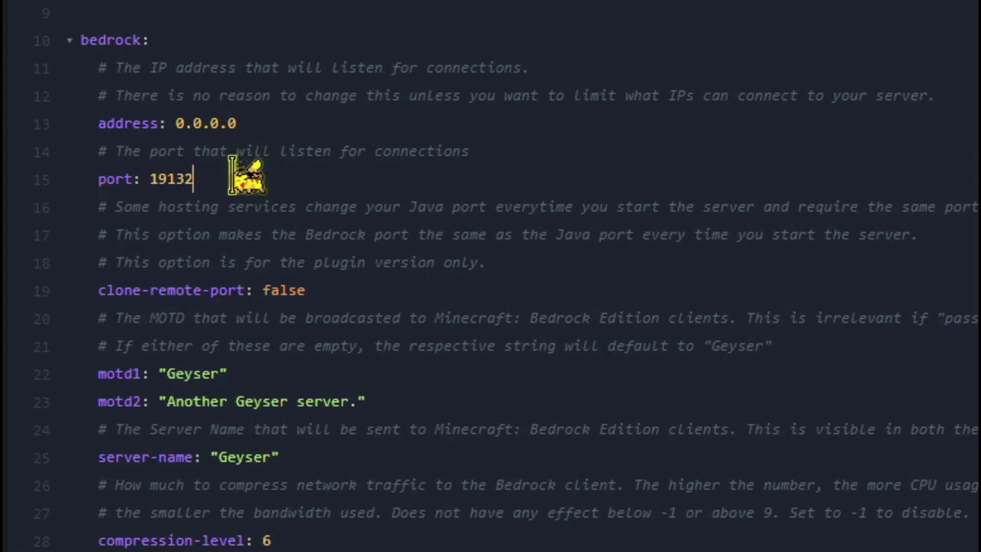
drag(360, 299, 288, 300)
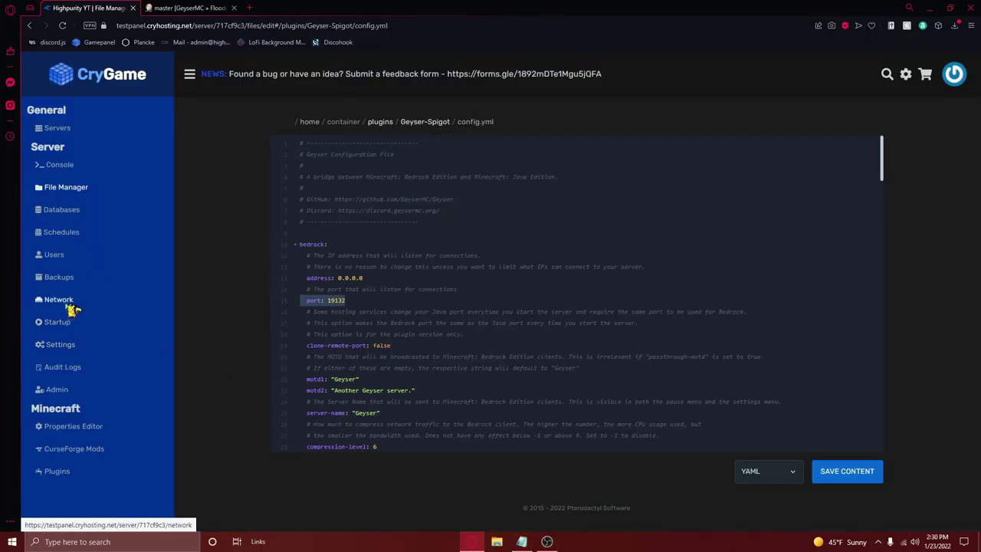
- Look up the server's non-primary network port and set the bedrock port in Geyser-Spigot's config.yml to 25572
click(69, 306)
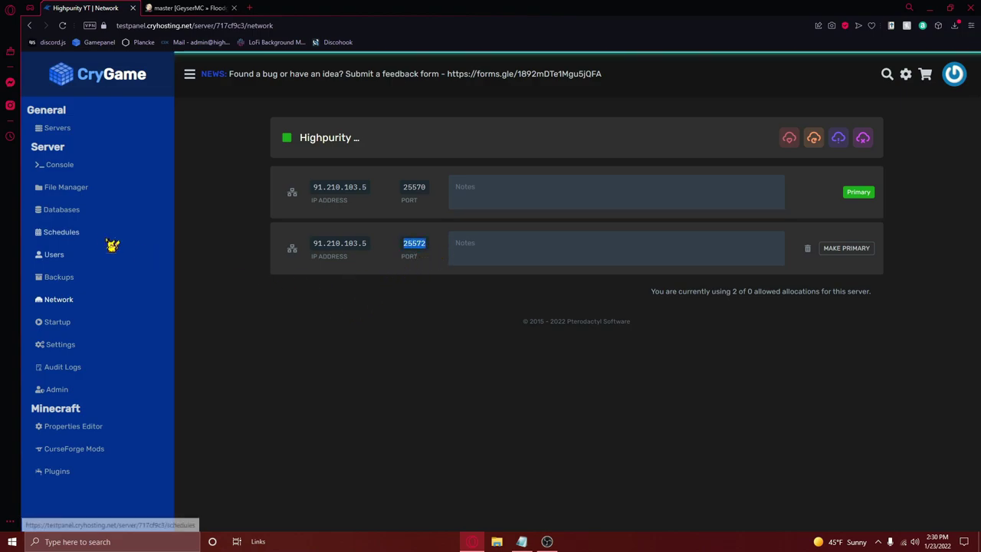
click(82, 189)
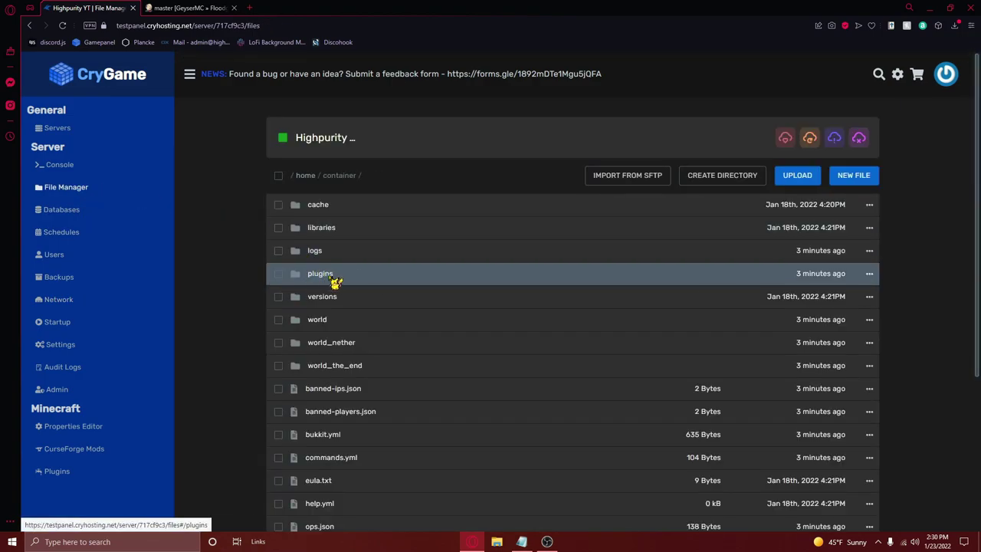
click(334, 280)
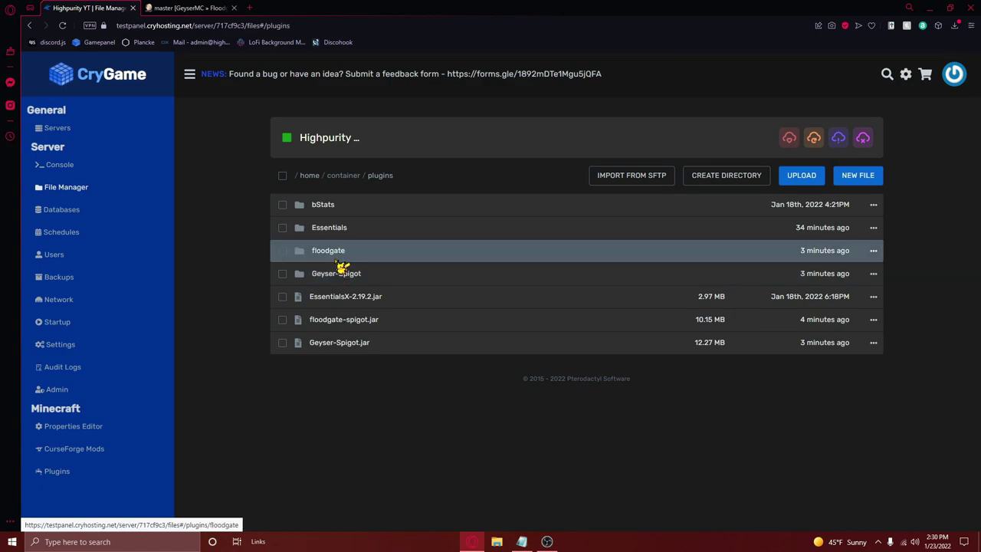
click(339, 274)
click(343, 255)
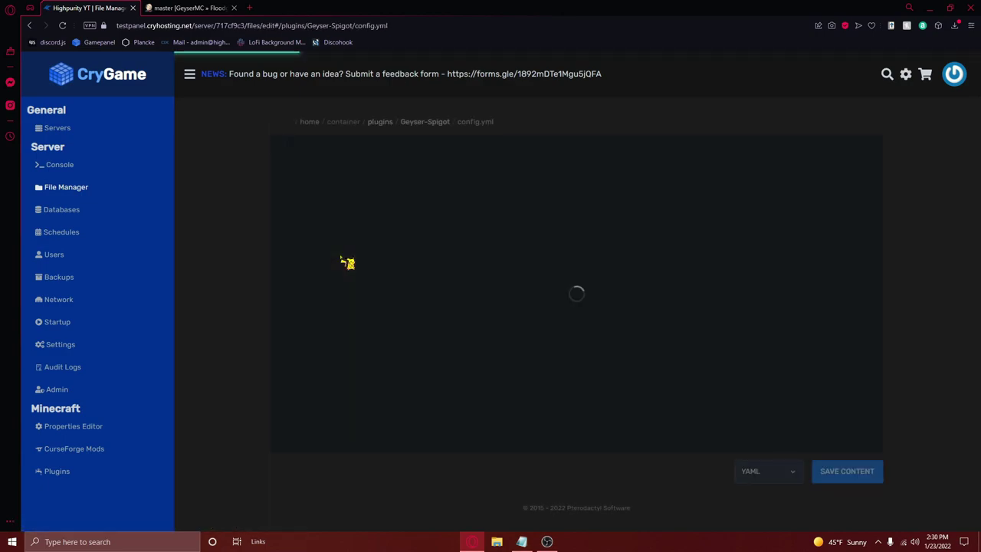
scroll(346, 273, down, 2)
drag(387, 244, 348, 247)
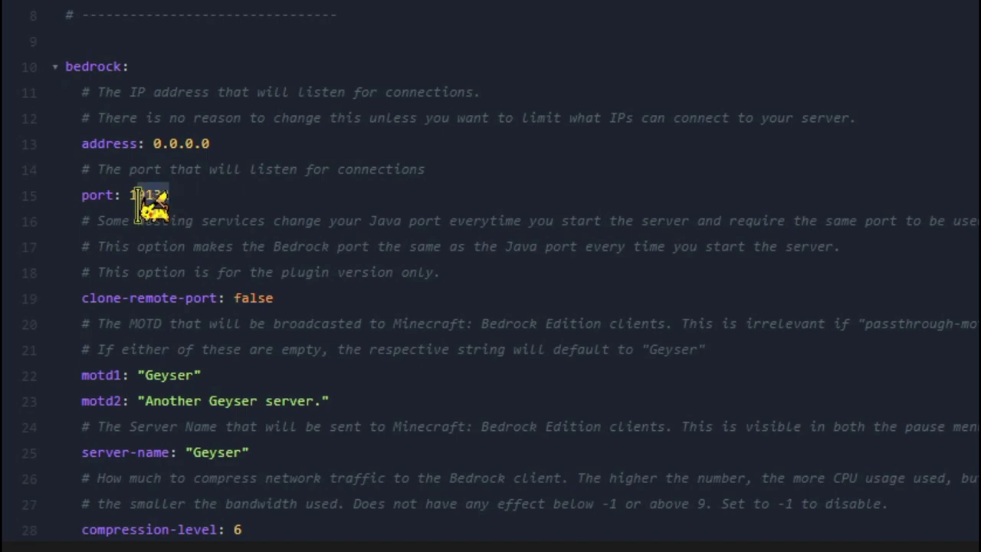
text(25572)
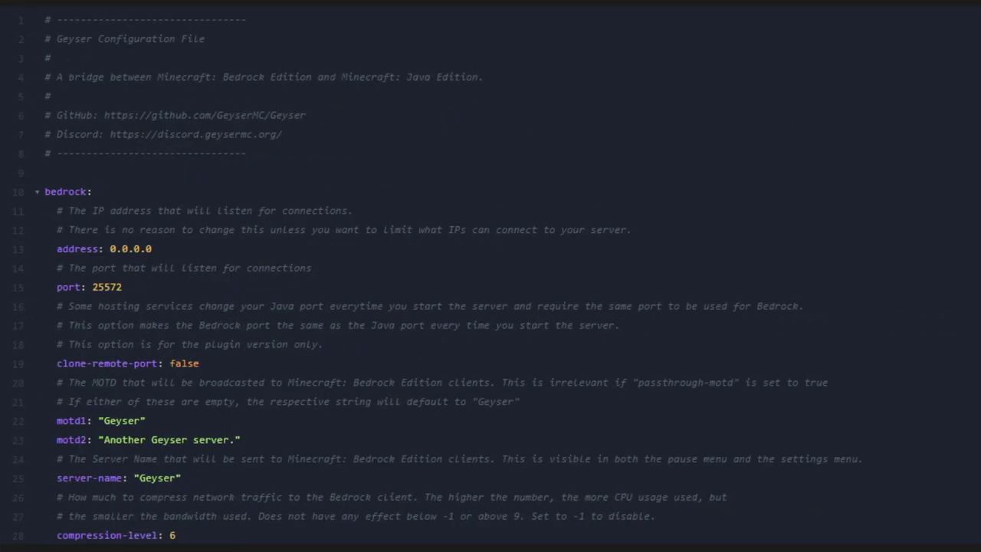
- Set auth-type in the remote section of config.yml to floodgate and save the file
scroll(230, 308, down, 9)
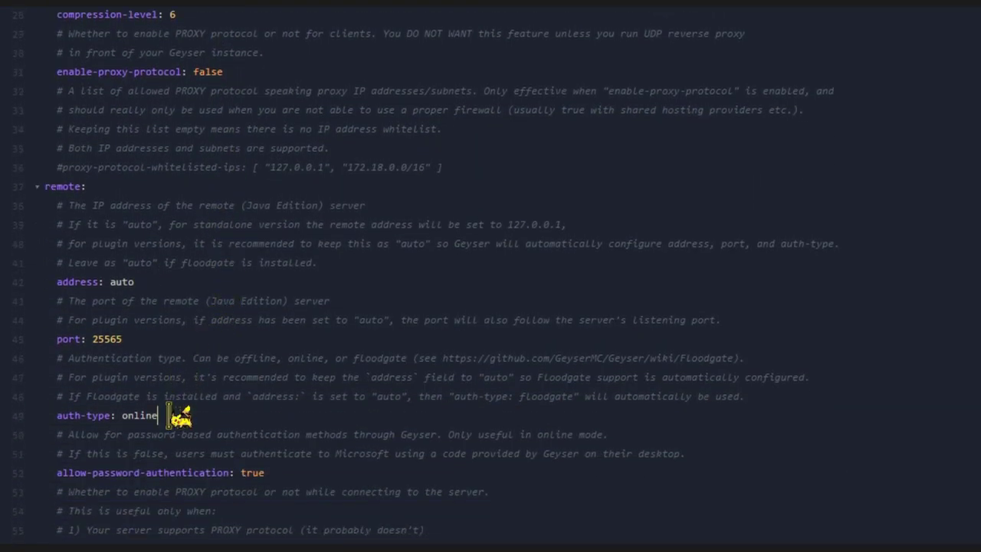
drag(157, 415, 122, 415)
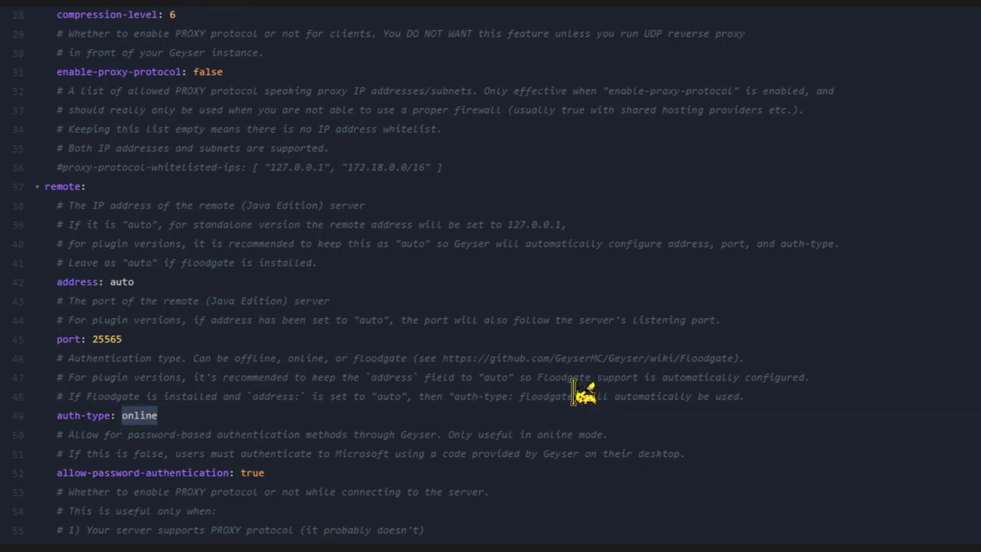
text(floodgat)
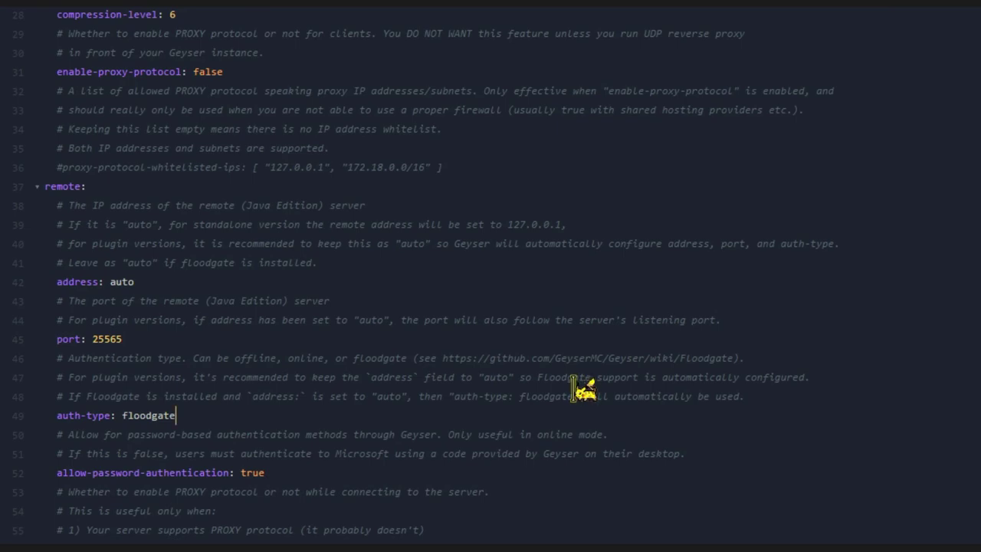
scroll(1, 489, up, 10)
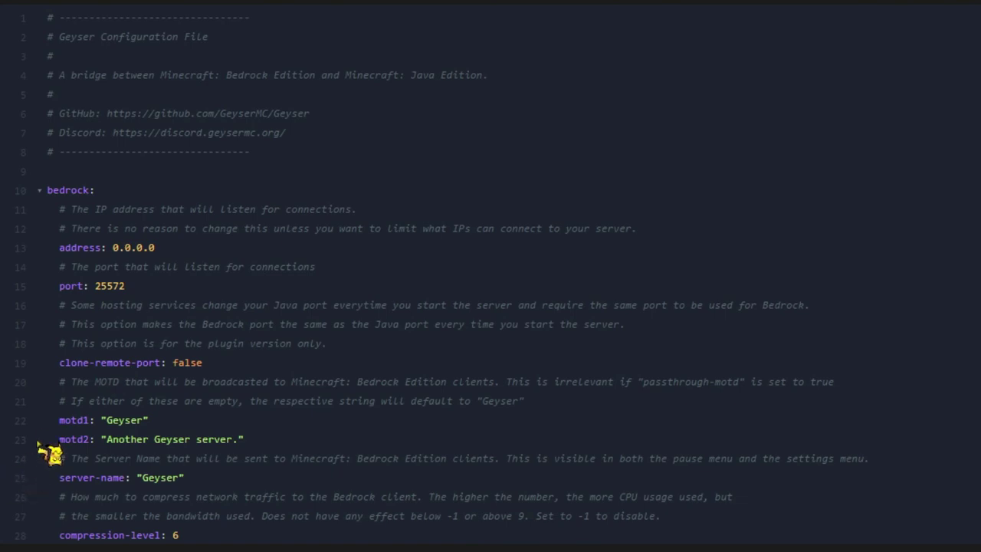
drag(55, 420, 13, 548)
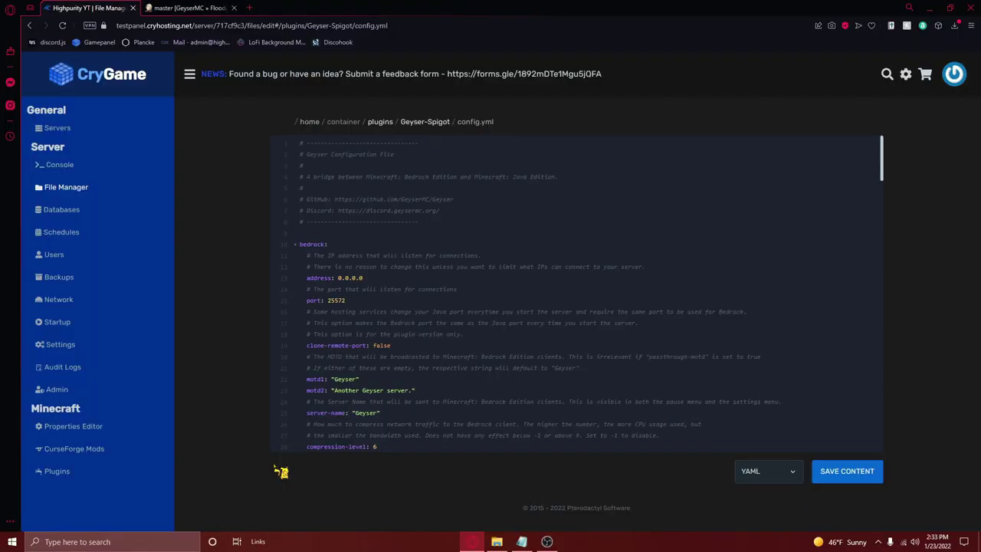
click(858, 478)
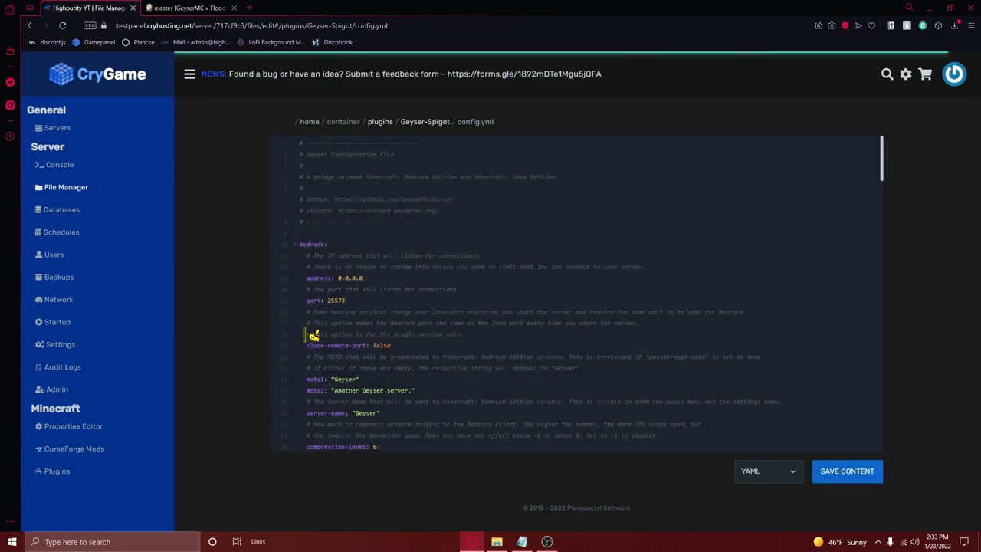
- Restart the server from its console and check the Geyser and Floodgate startup lines in the log
click(95, 170)
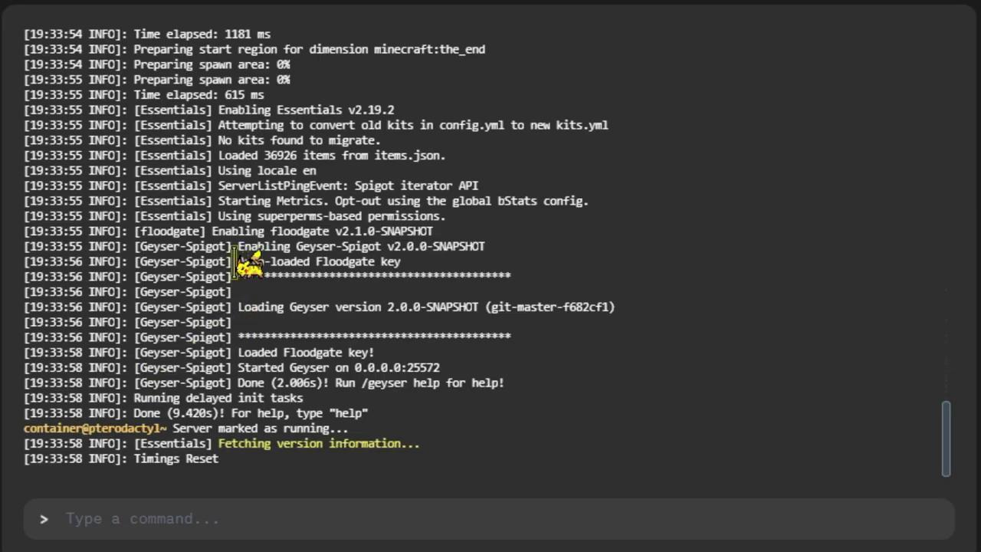
drag(382, 297, 427, 317)
drag(334, 307, 512, 365)
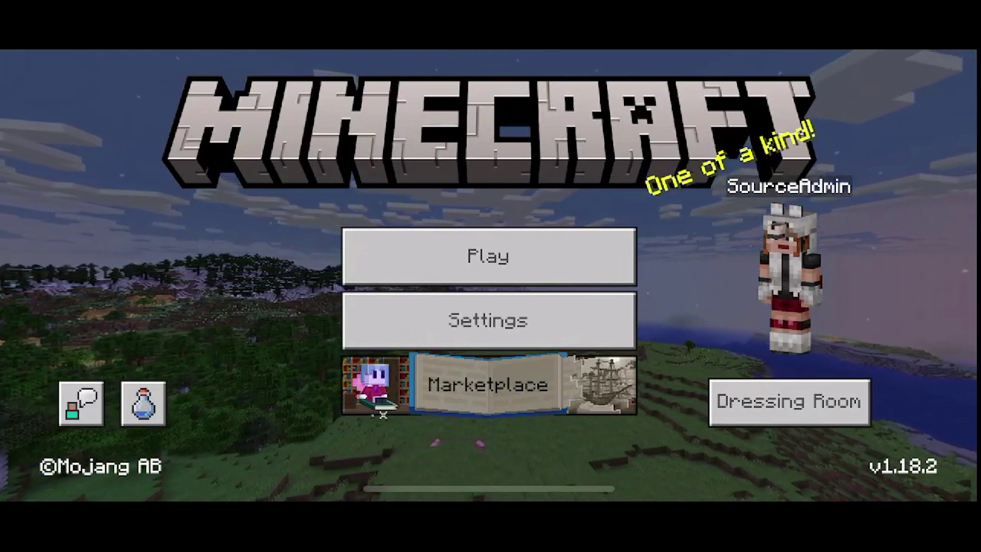
- In Minecraft Bedrock on the phone, open the form for adding a new server to the server list
click(488, 256)
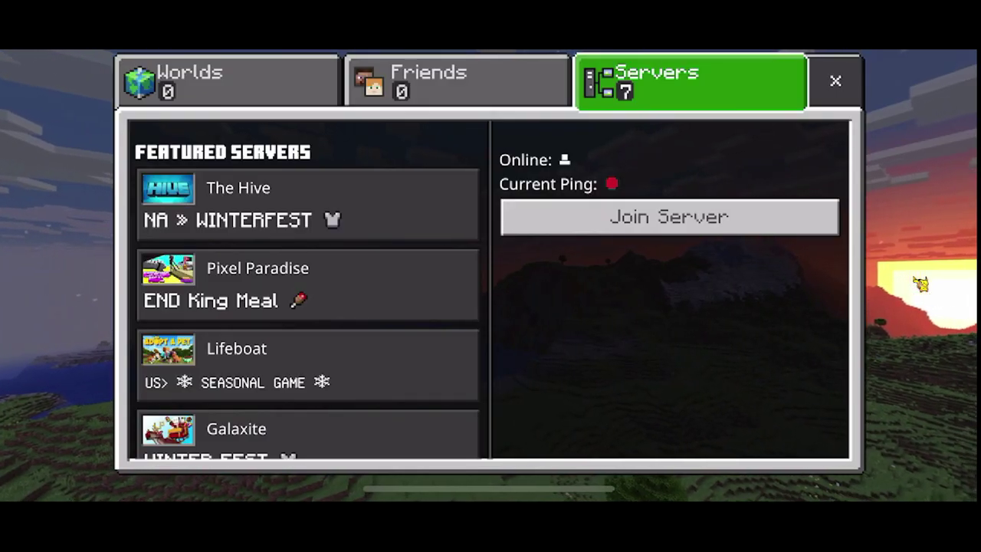
scroll(306, 306, down, 5)
click(306, 438)
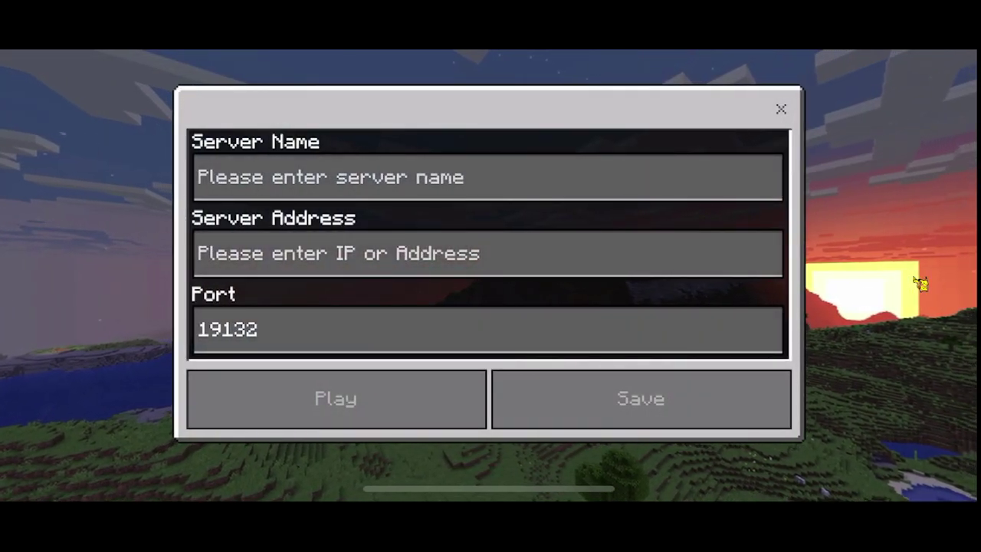
- Enter Highpurity as the name of the new server
click(487, 176)
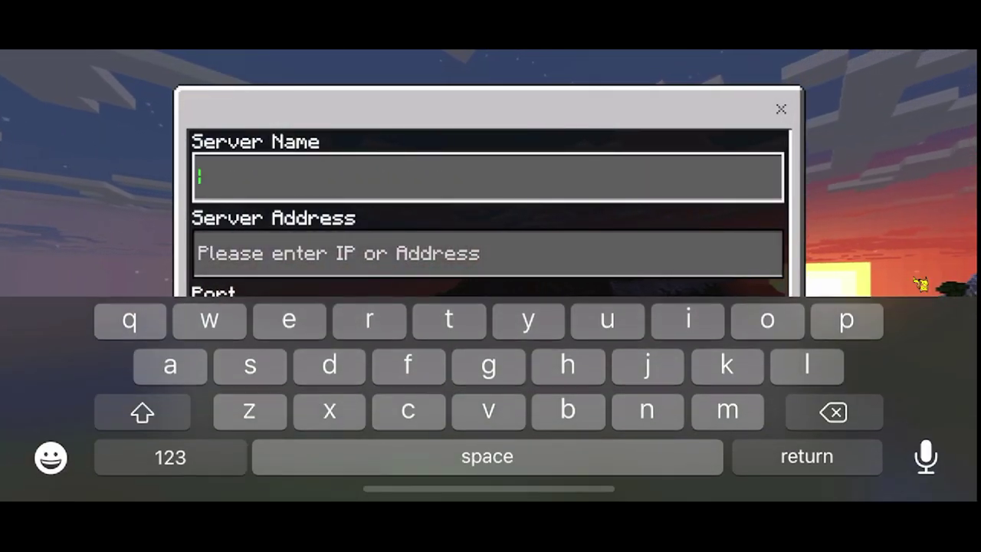
text(Highp)
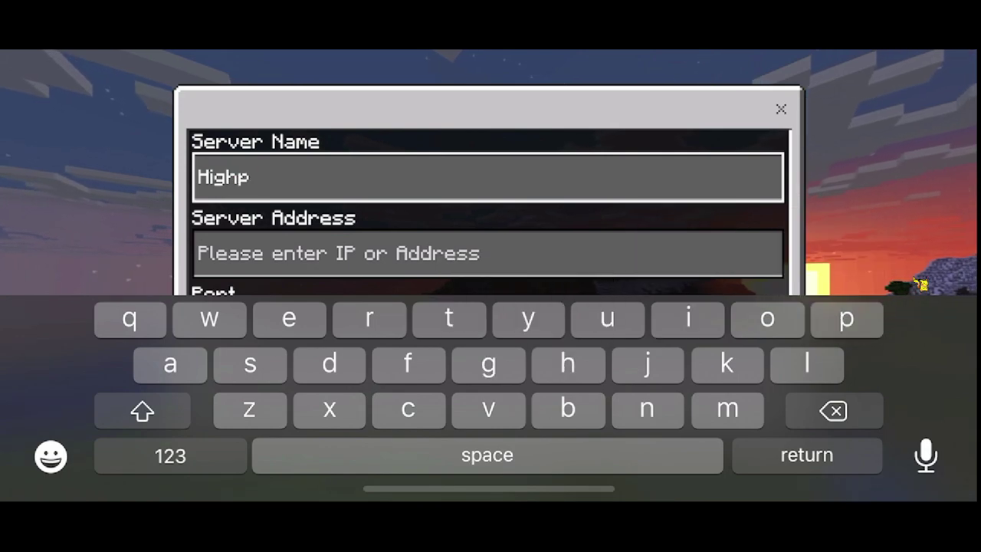
text(uft)
key(BackSpace)
key(BackSpace)
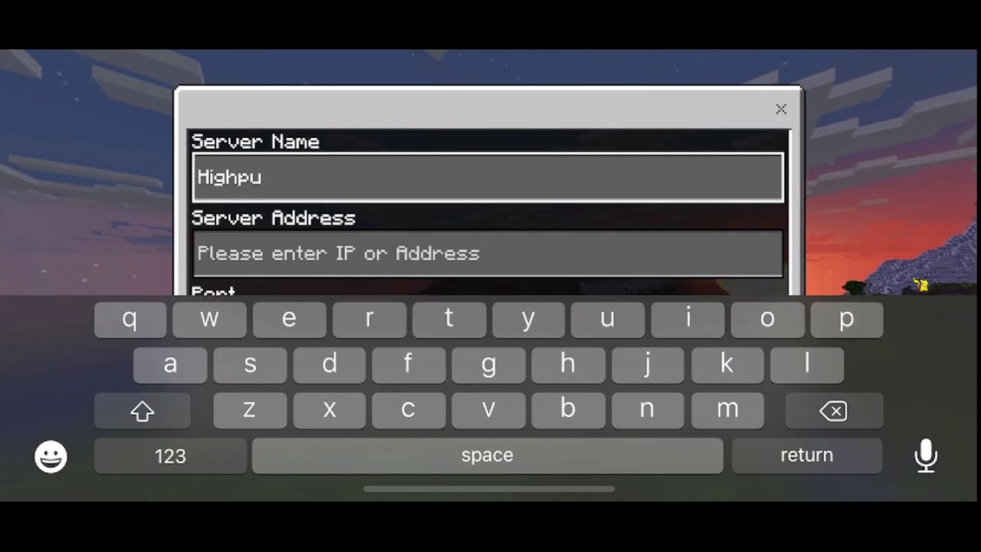
text(rity)
key(Return)
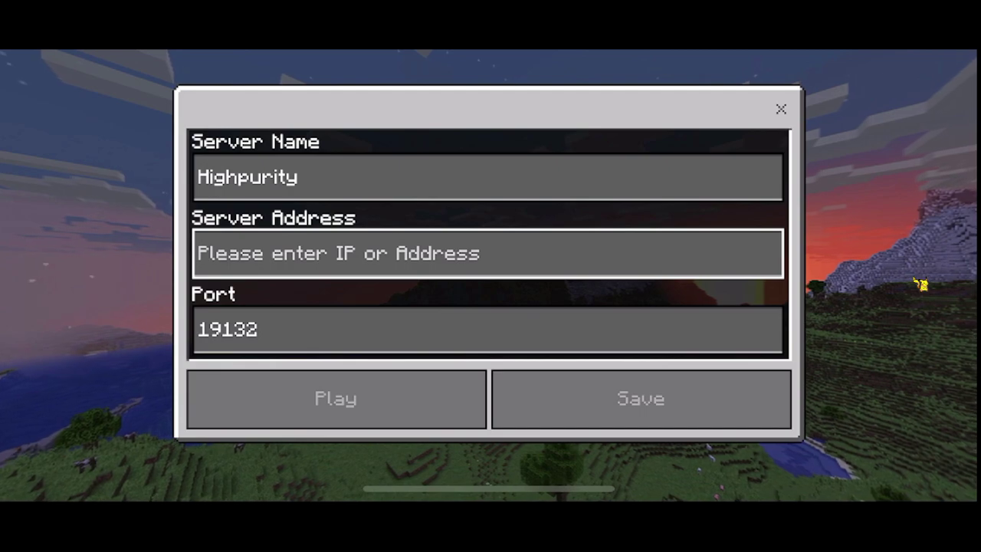
- Set the new server's address to 91.210.103.5
click(487, 253)
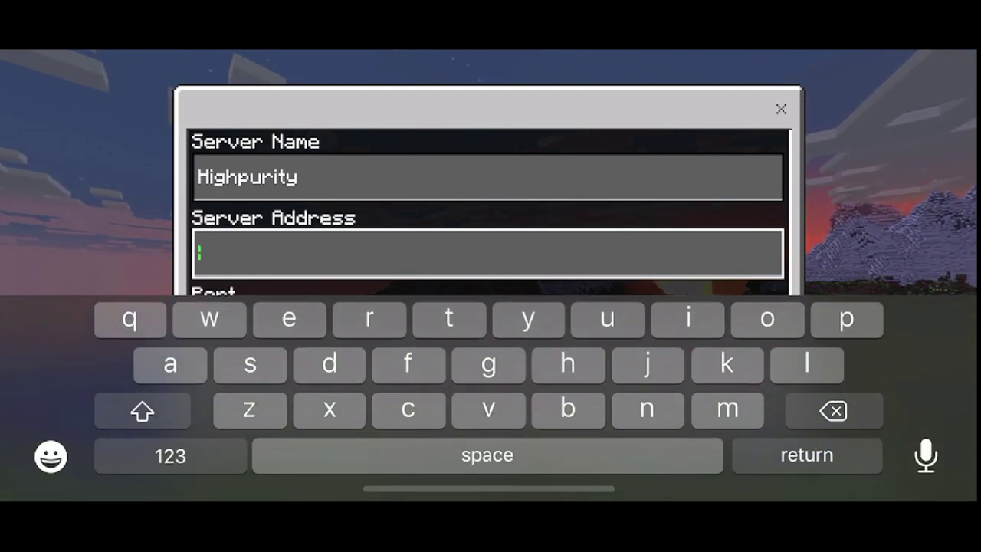
click(170, 456)
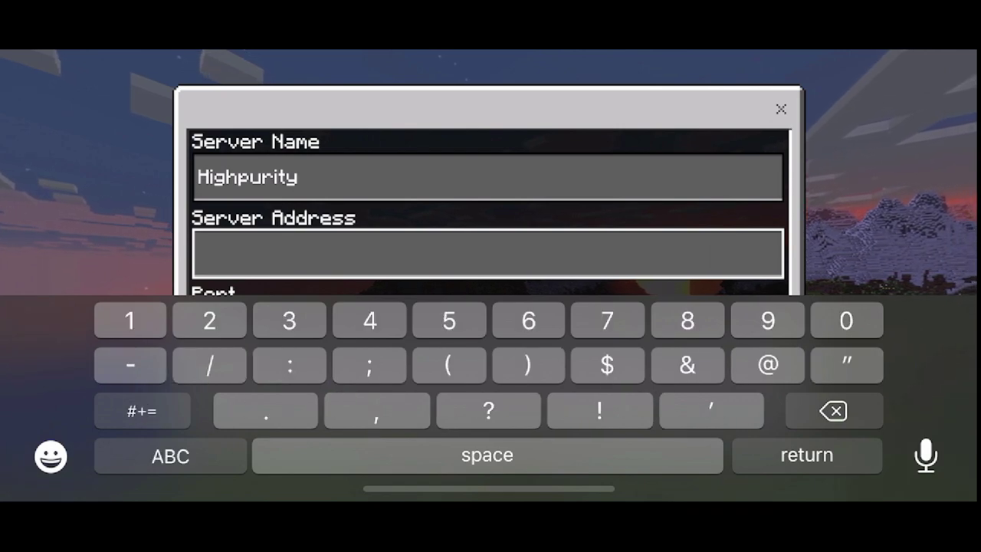
text(91.2)
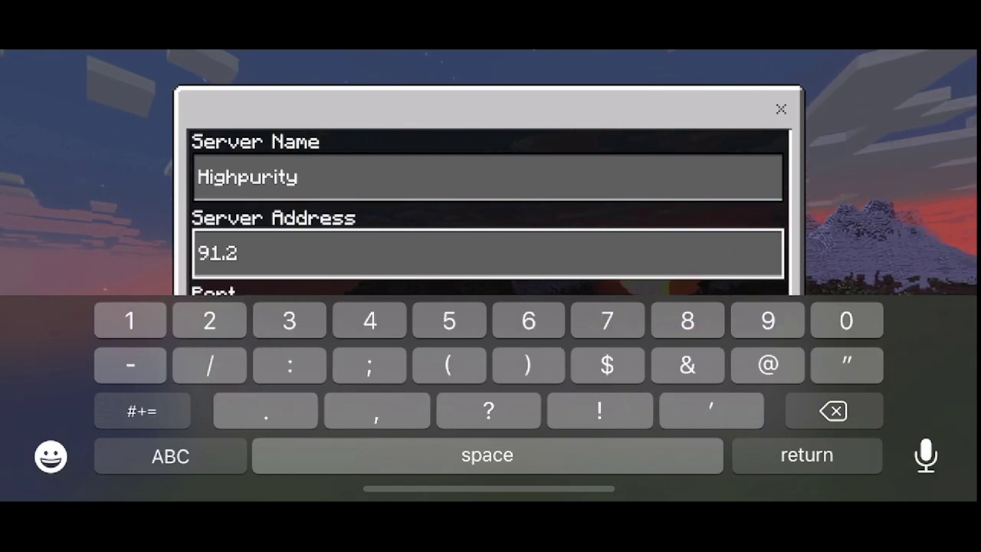
text(10.1)
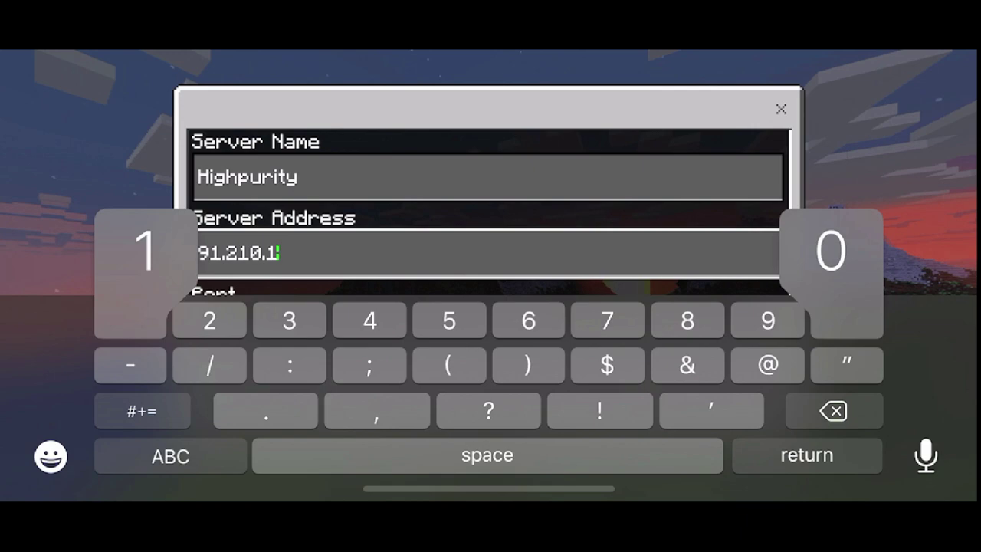
text(03.)
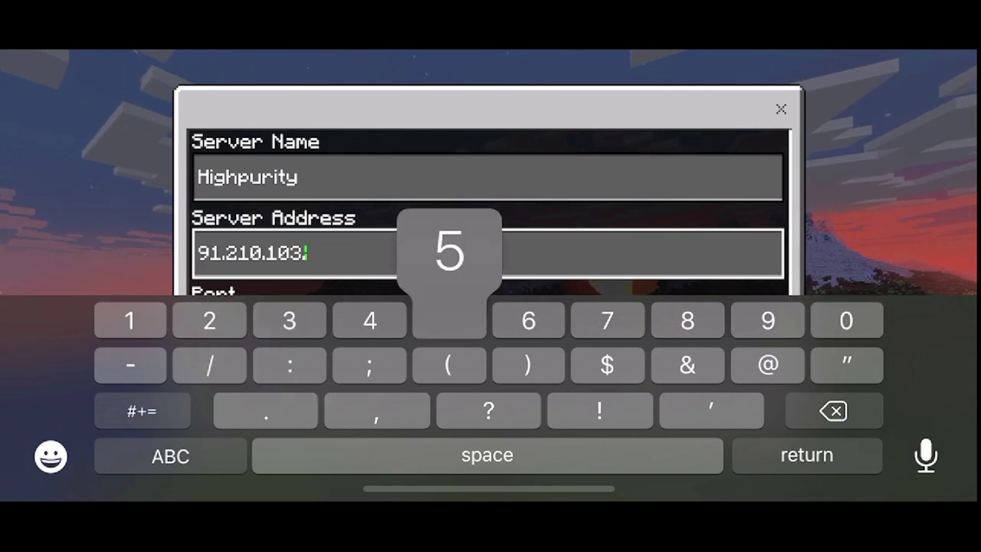
text(5)
key(Return)
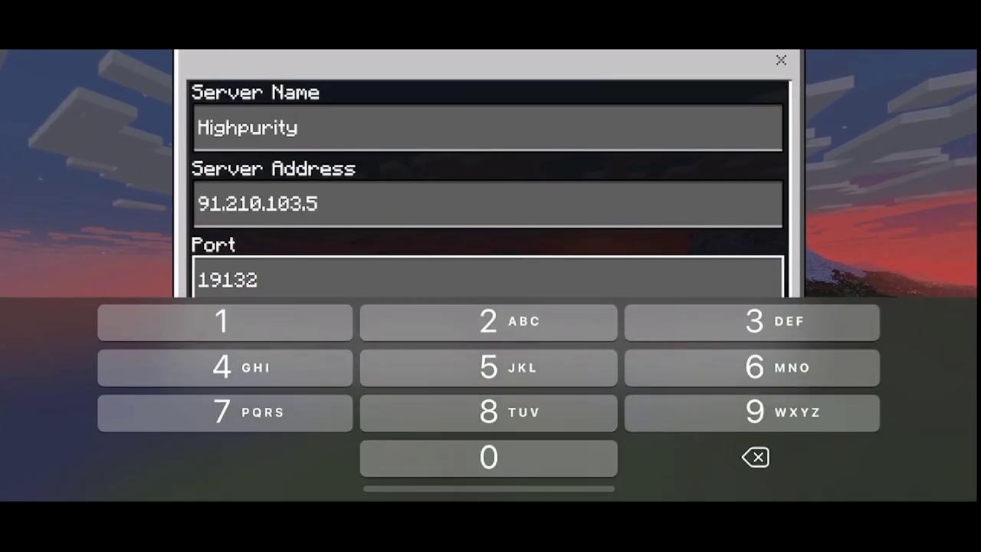
- Replace the default port with 25572 and save the new server entry
key(BackSpace)
key(BackSpace)
key(BackSpace)
key(BackSpace)
key(BackSpace)
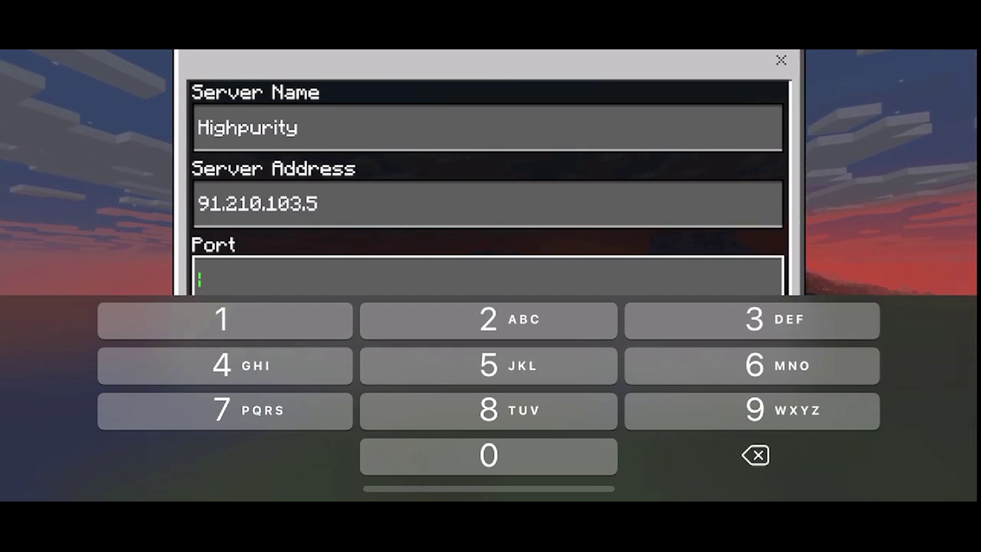
text(2557)
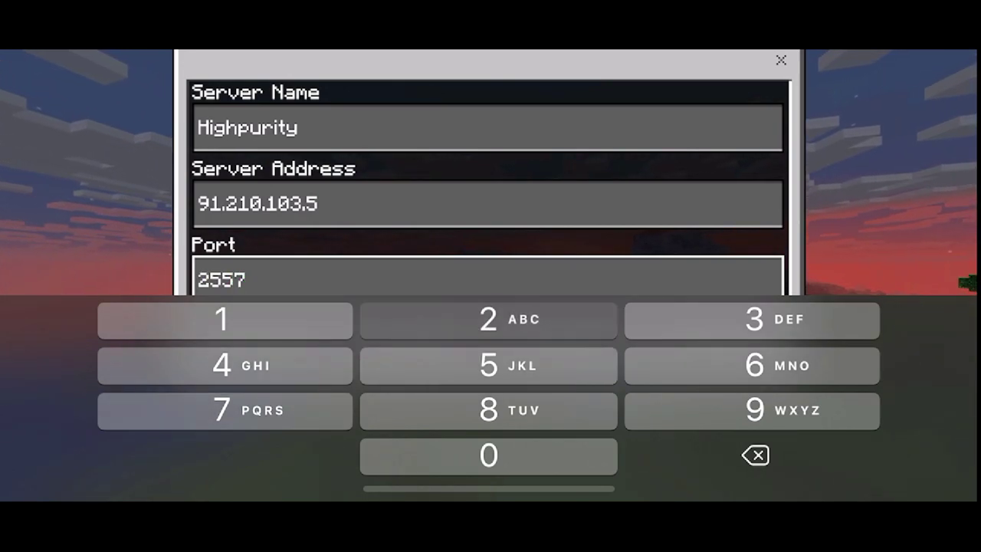
text(2)
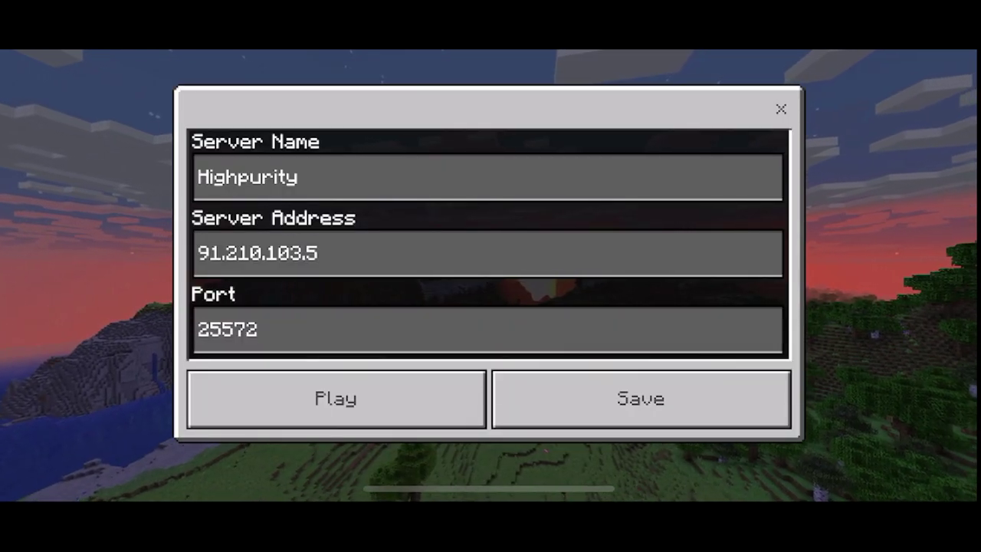
click(641, 398)
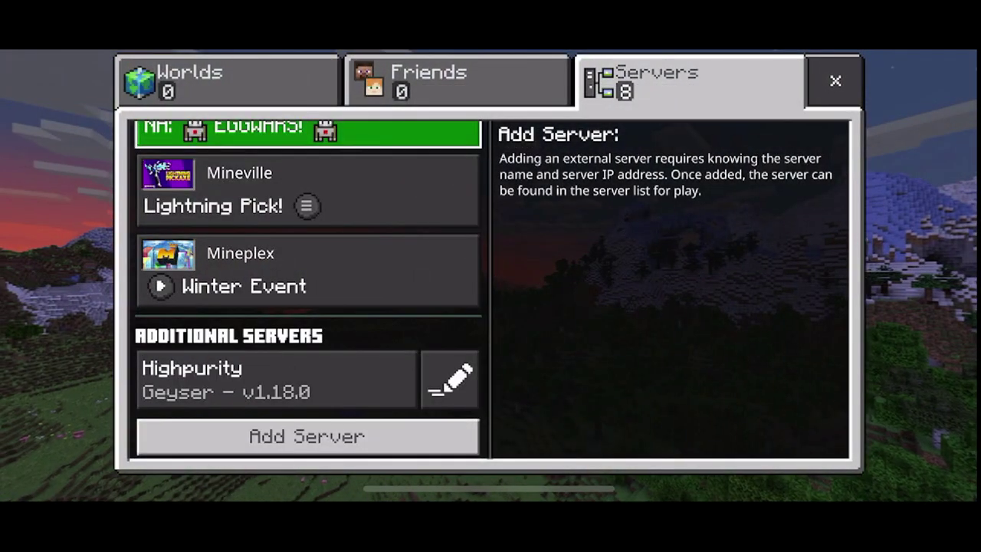
- Join the Highpurity server from the additional servers and look around its world
click(276, 379)
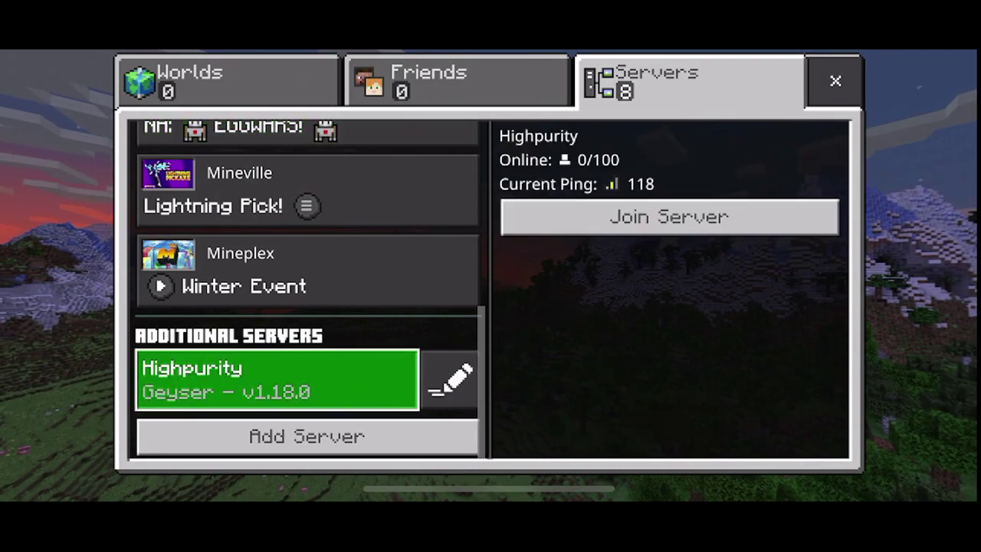
click(669, 216)
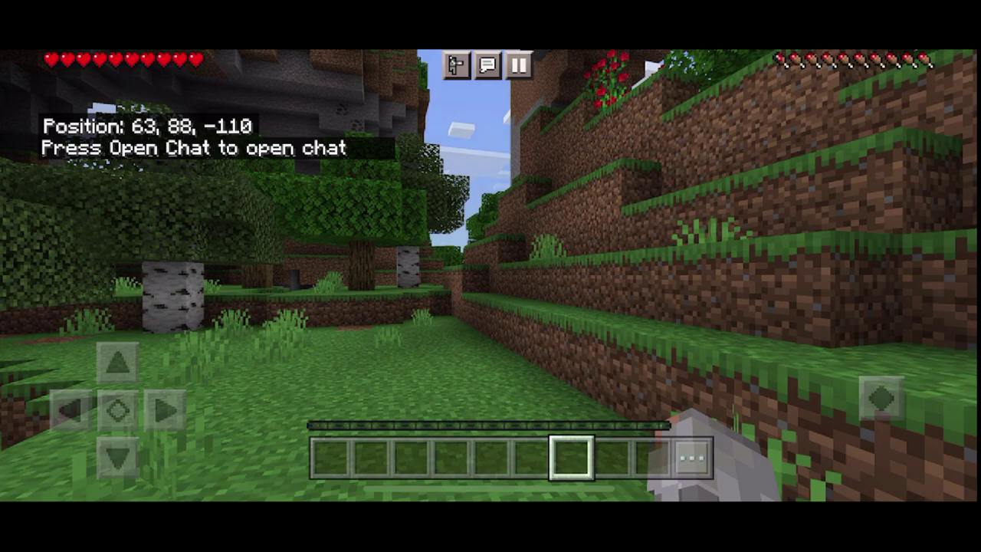
mouse_move(416, 258)
mouse_down()
mouse_move(346, 269)
mouse_move(427, 258)
mouse_up()
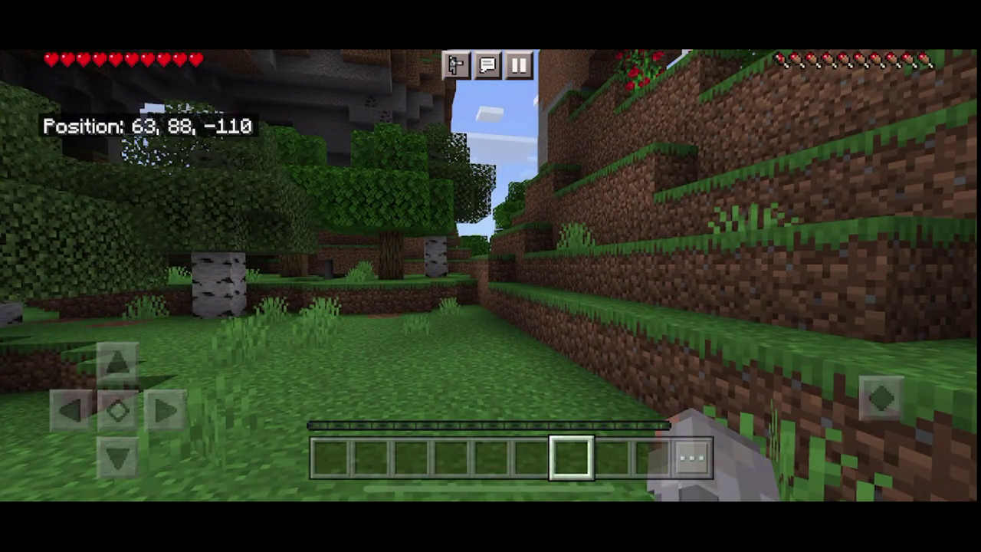